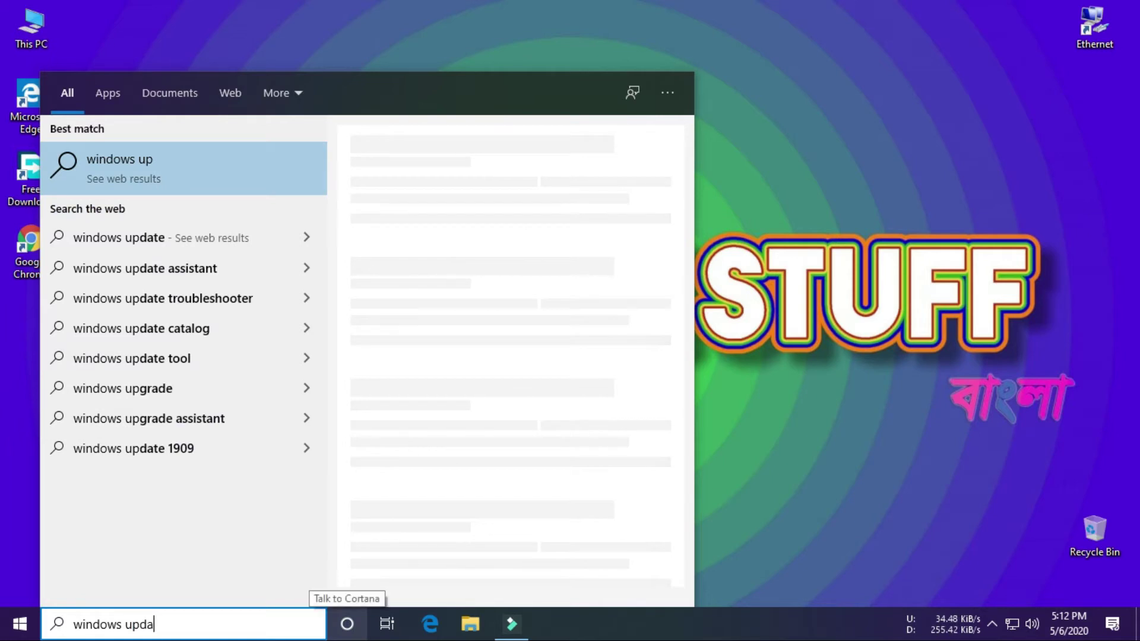
# - Search the computer for "update" and open the Update & Security page in Windows Settings
pyautogui.press('Return')
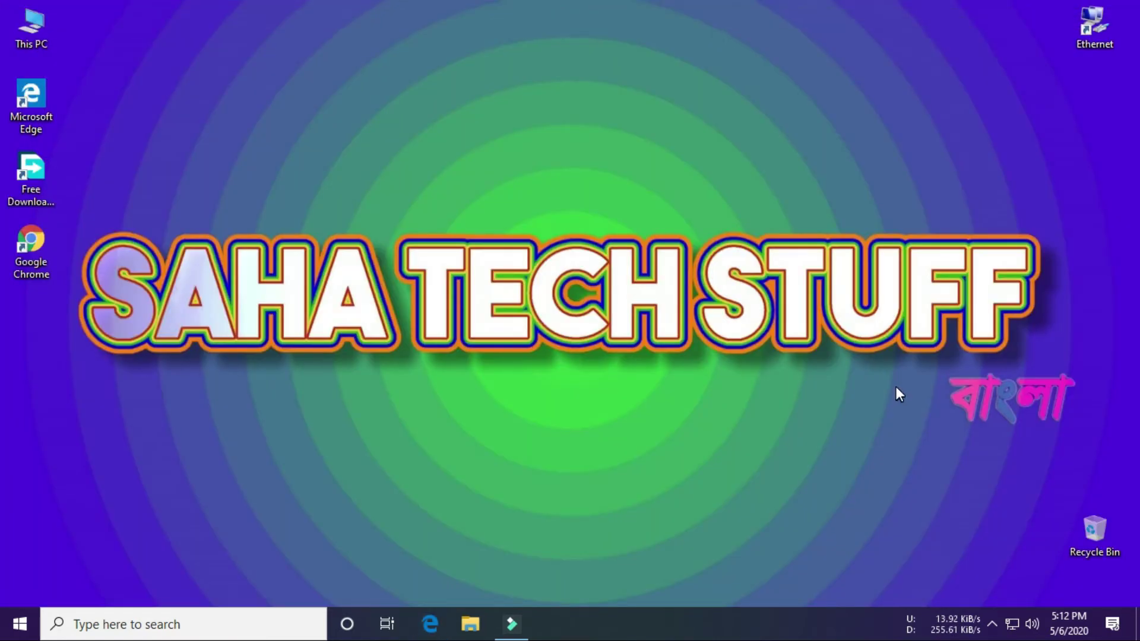
pyautogui.press('super')
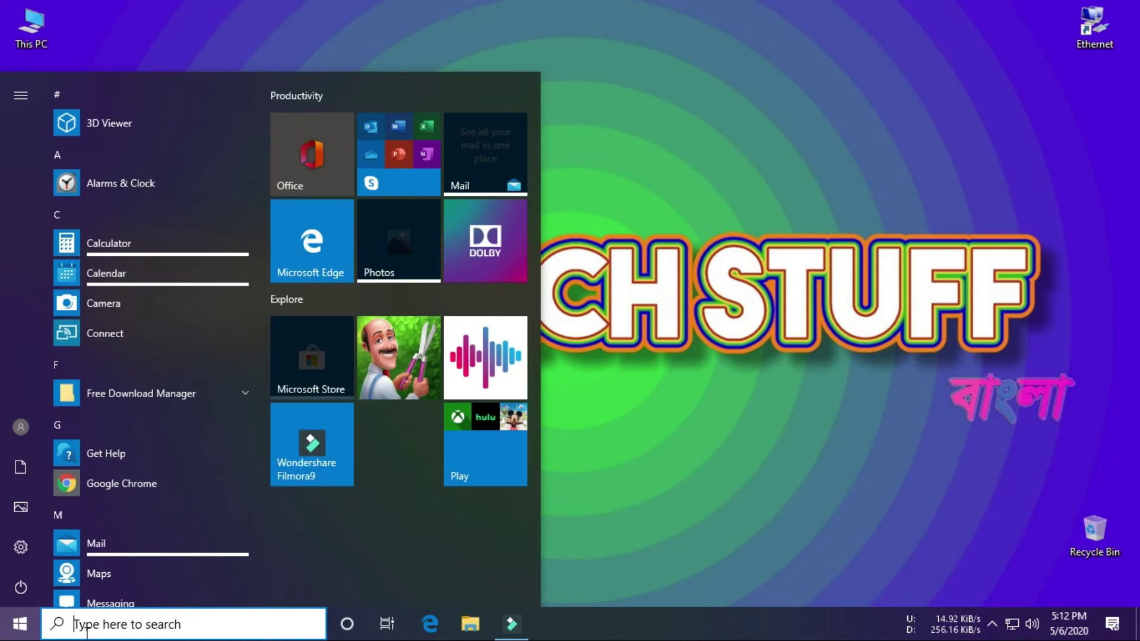
pyautogui.click(100, 633)
pyautogui.write('u')
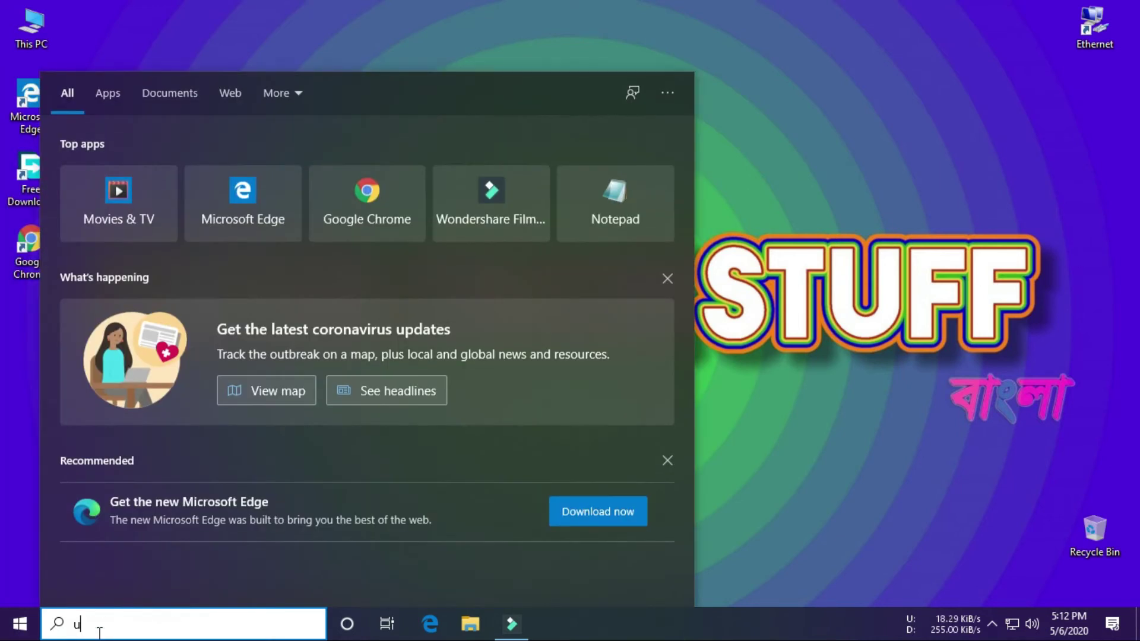
pyautogui.write('pdate')
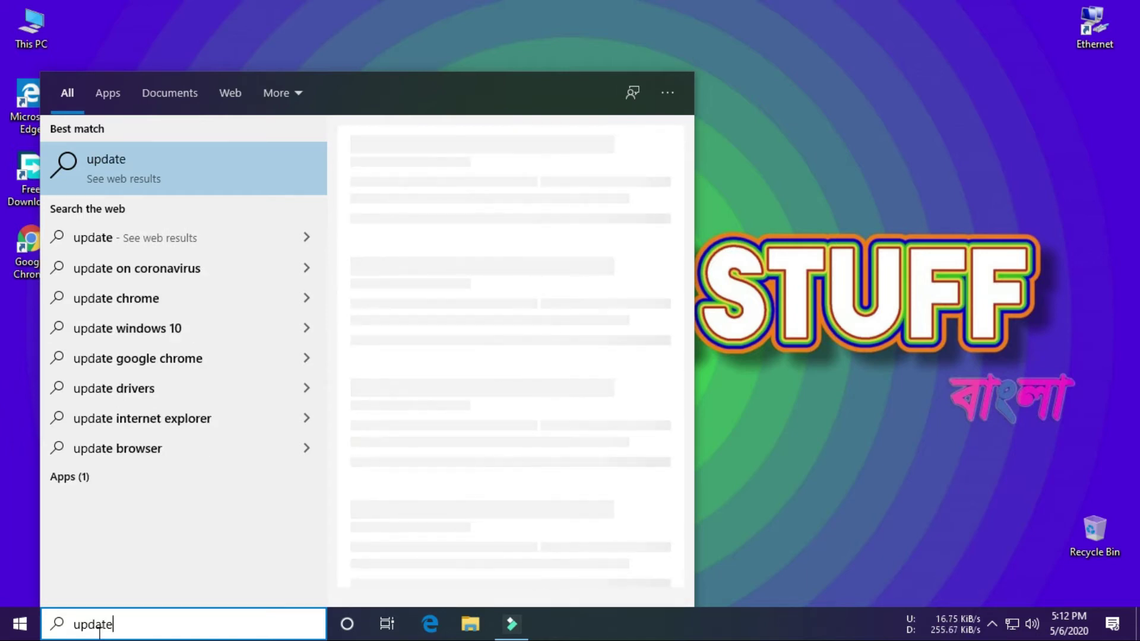
pyautogui.press('Return')
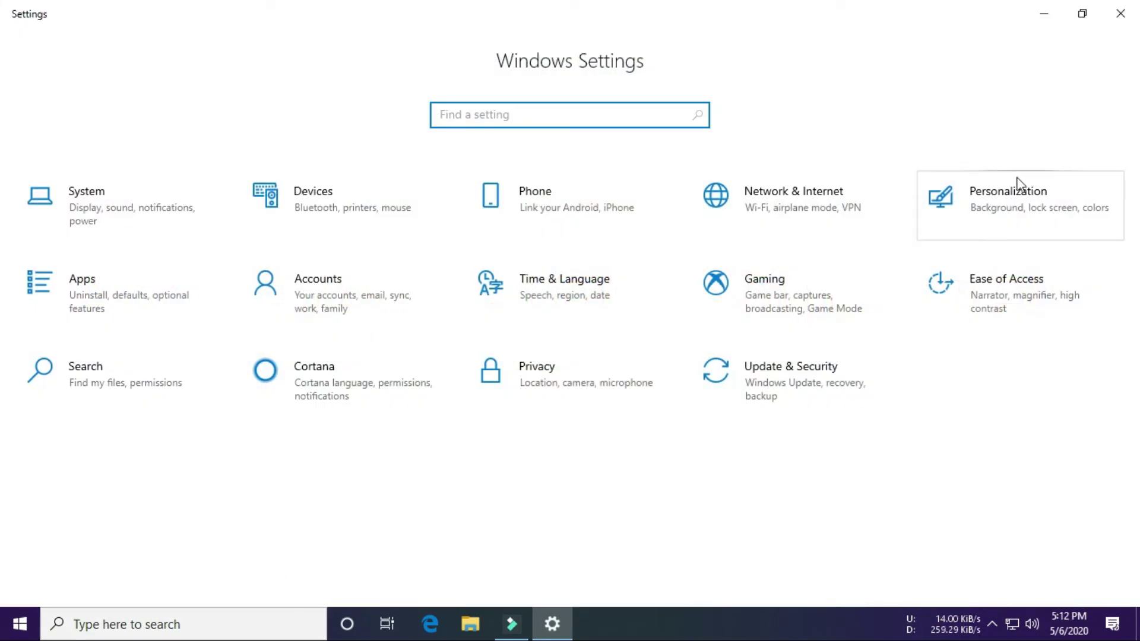
pyautogui.click(802, 388)
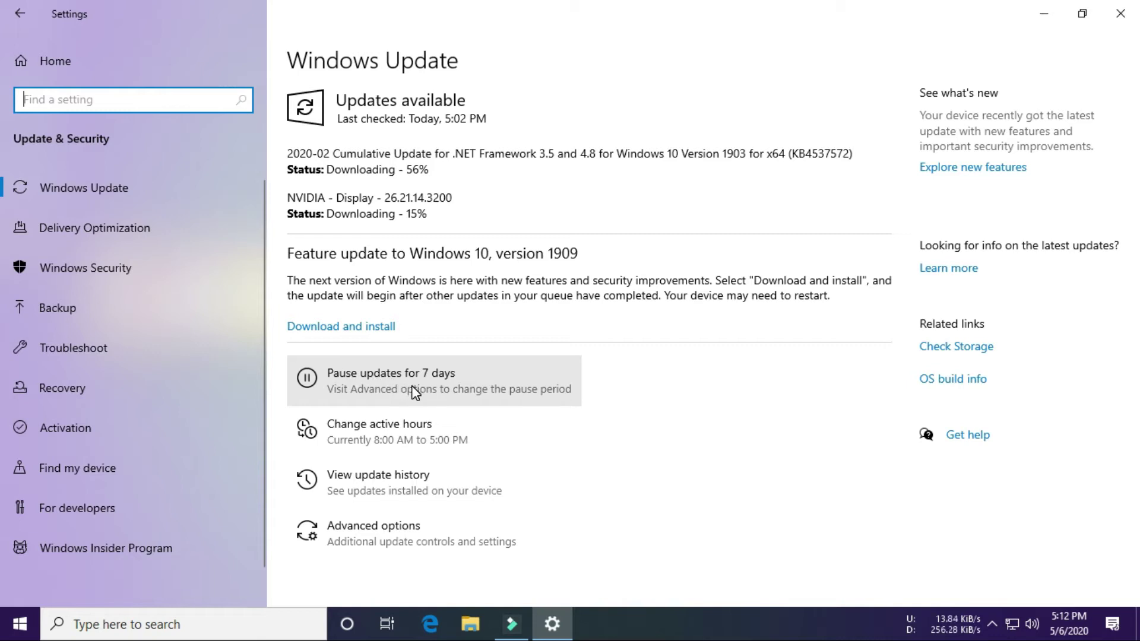
# - Pause Windows updates for 7 days and close the Settings window
pyautogui.click(309, 383)
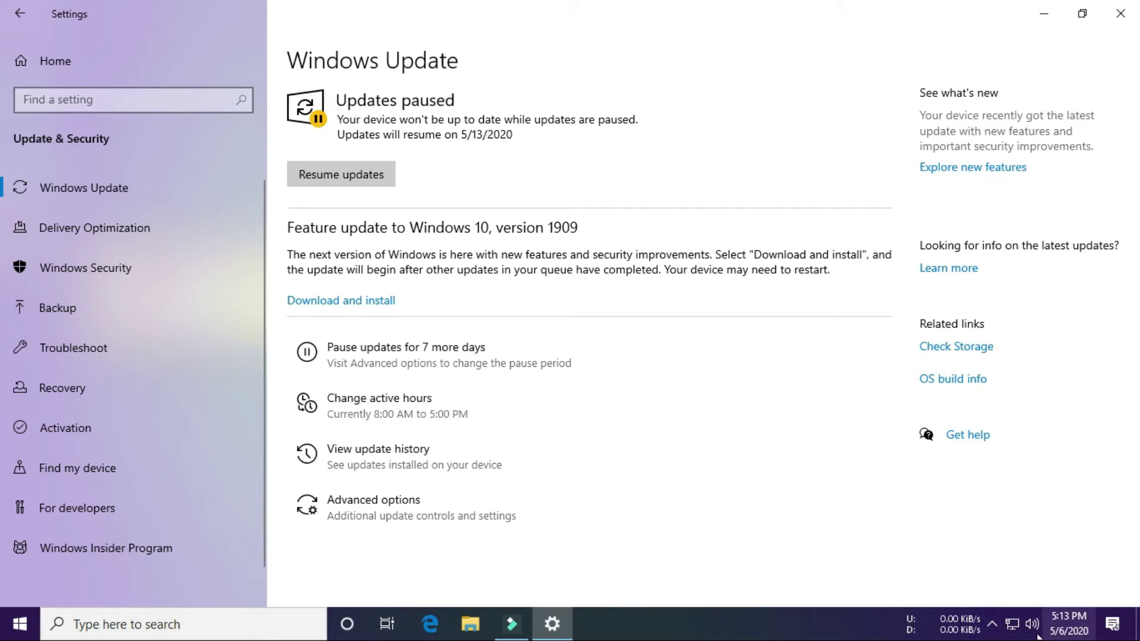
pyautogui.moveTo(968, 634)
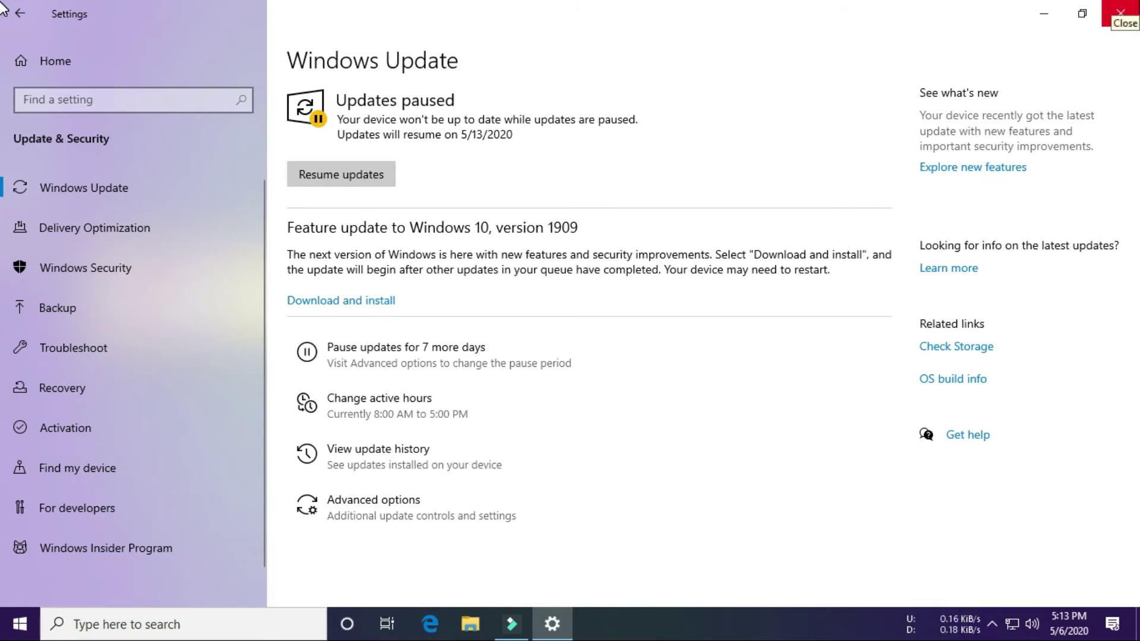
pyautogui.click(1119, 13)
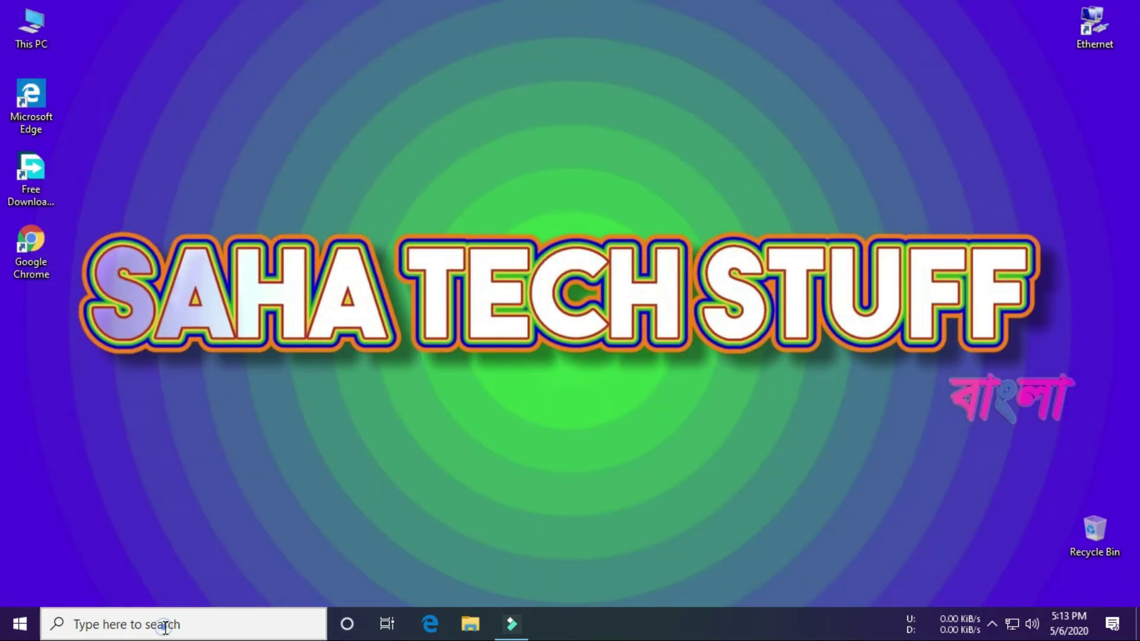
# - Search the computer for "services" and open the Services app
pyautogui.click(164, 626)
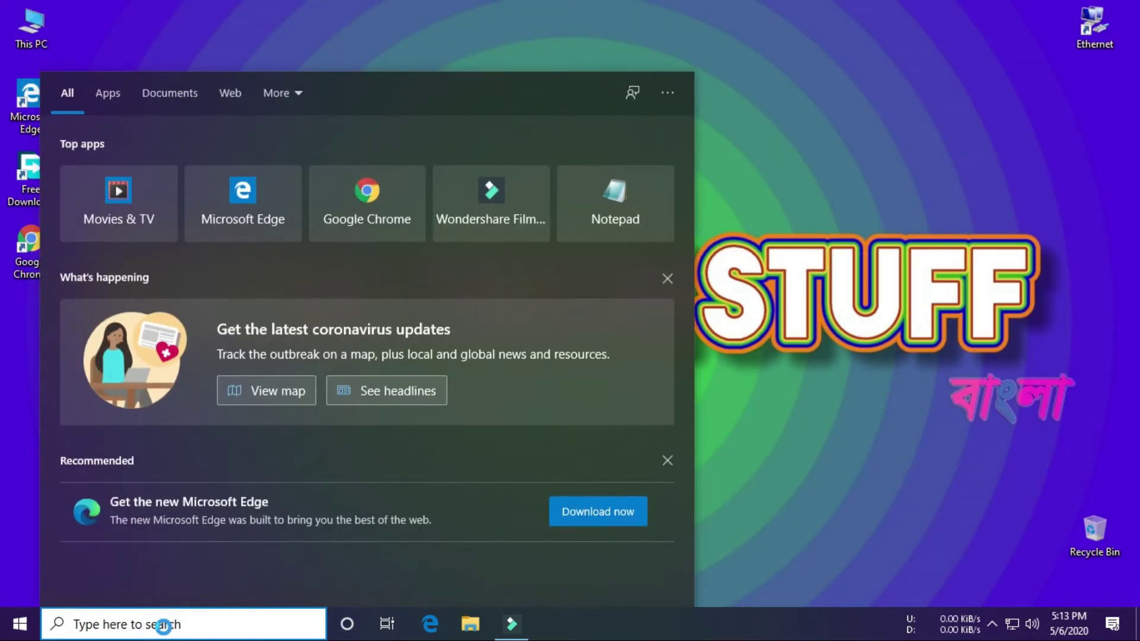
pyautogui.write('se')
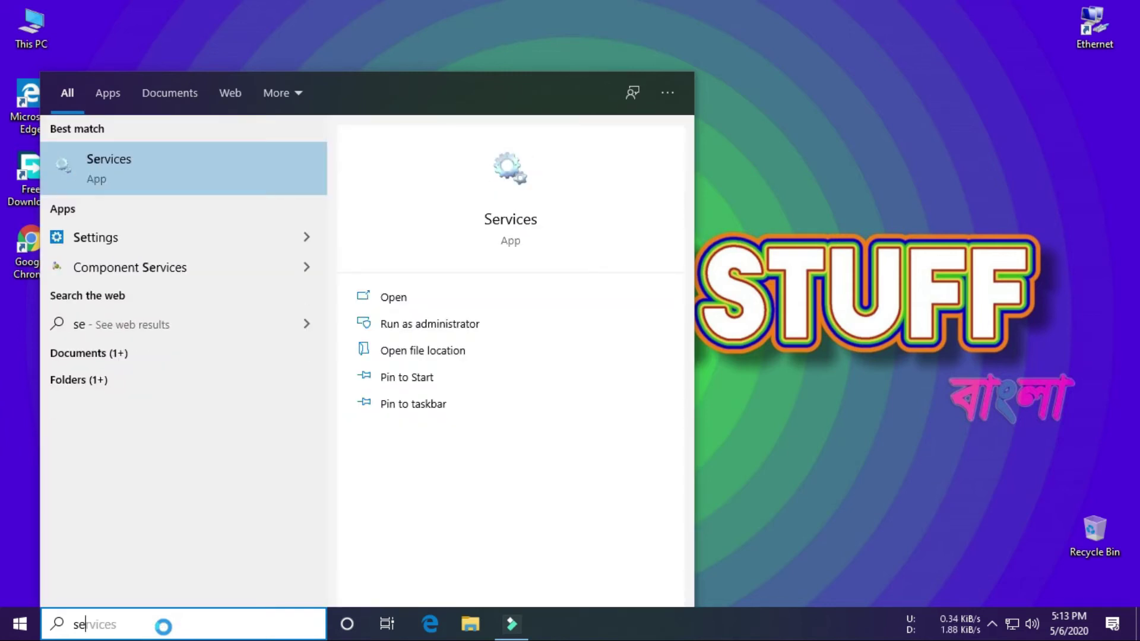
pyautogui.write('iv')
pyautogui.press('BackSpace')
pyautogui.press('BackSpace')
pyautogui.write('rvi')
pyautogui.press('Return')
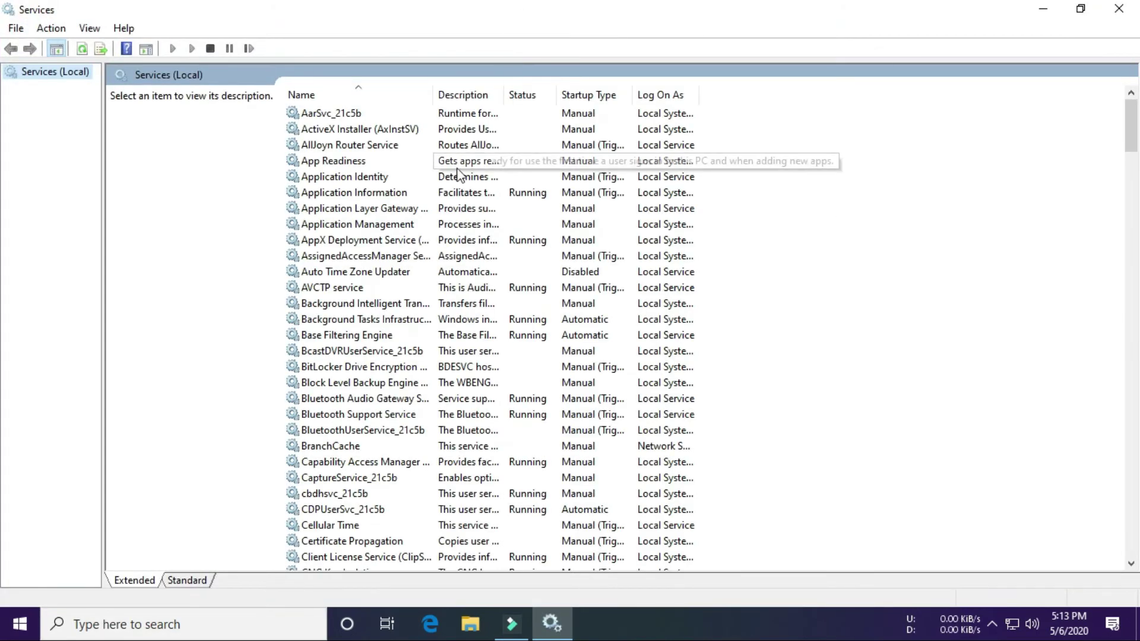
# - Widen the Name and Description columns of the services list and select the Windows Update service
pyautogui.moveTo(433, 95); pyautogui.dragTo(536, 94)
pyautogui.click(383, 209)
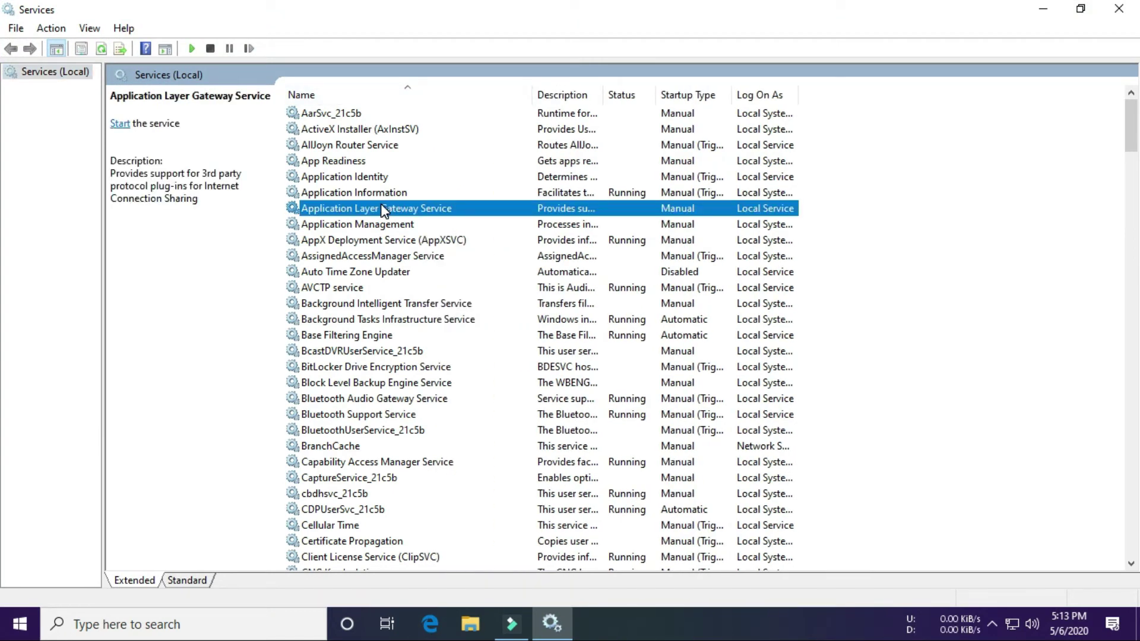
pyautogui.press('w')
pyautogui.press('Down')
pyautogui.press('Down')
pyautogui.press('Down')
pyautogui.press('Down')
pyautogui.press('Down')
pyautogui.press('Down')
pyautogui.press('Down')
pyautogui.press('Down')
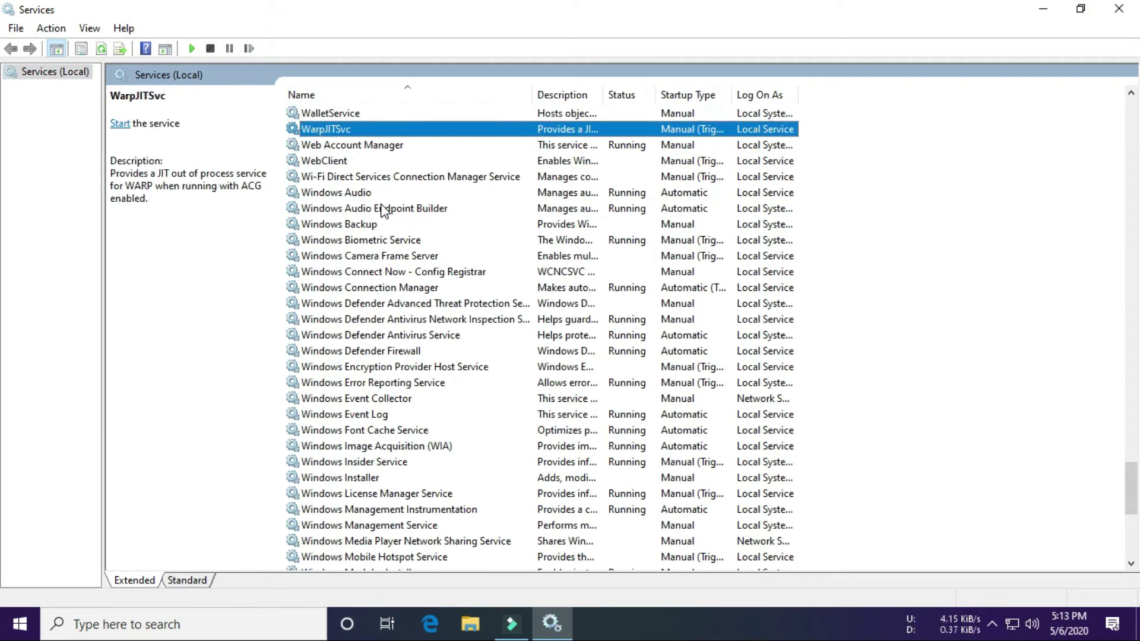
pyautogui.press('Down')
pyautogui.press('Down')
pyautogui.press('Down')
pyautogui.press('Down')
pyautogui.press('Down')
pyautogui.press('Down')
pyautogui.press('Down')
pyautogui.press('Down')
pyautogui.press('Down')
pyautogui.press('Down')
pyautogui.press('Down')
pyautogui.press('Down')
pyautogui.press('Down')
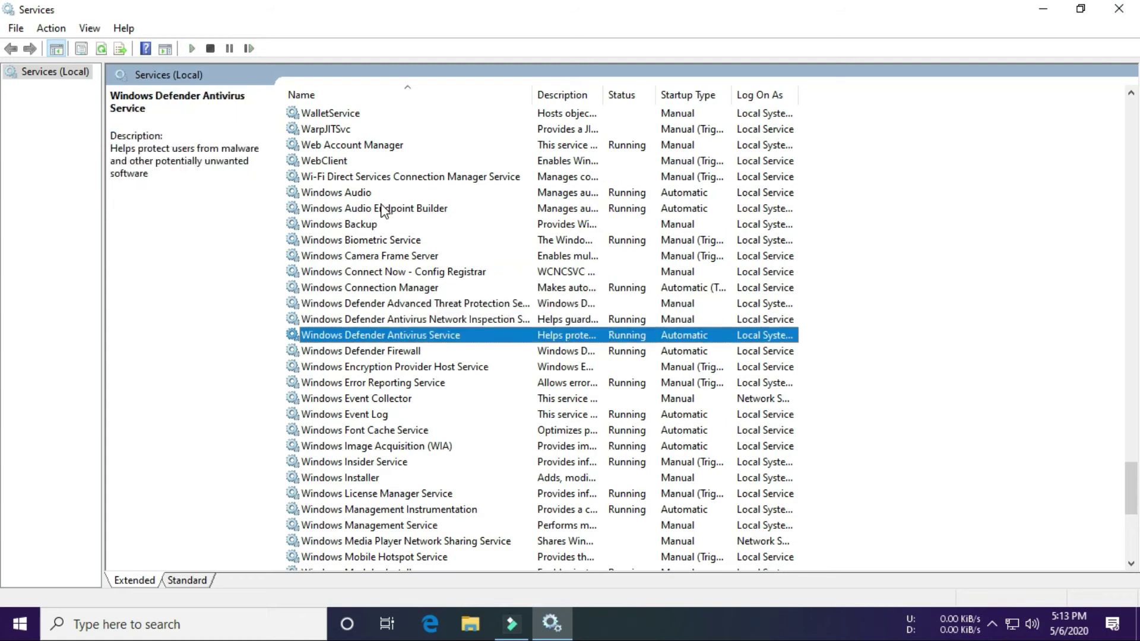
pyautogui.press('Down')
pyautogui.press('Down')
pyautogui.press('Down')
pyautogui.press('Down')
pyautogui.press('Down')
pyautogui.press('Down')
pyautogui.press('Down')
pyautogui.press('Down')
pyautogui.press('Down')
pyautogui.press('Down')
pyautogui.press('Down')
pyautogui.press('Down')
pyautogui.press('Down')
pyautogui.press('Down')
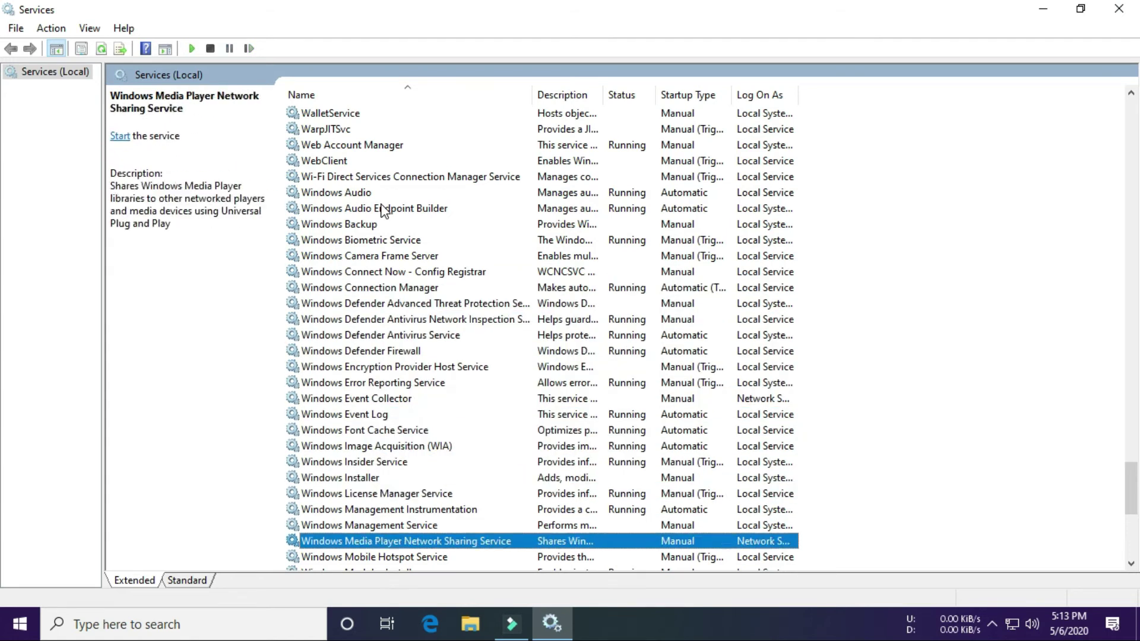
pyautogui.press('Down')
pyautogui.press('Down')
pyautogui.press('Down')
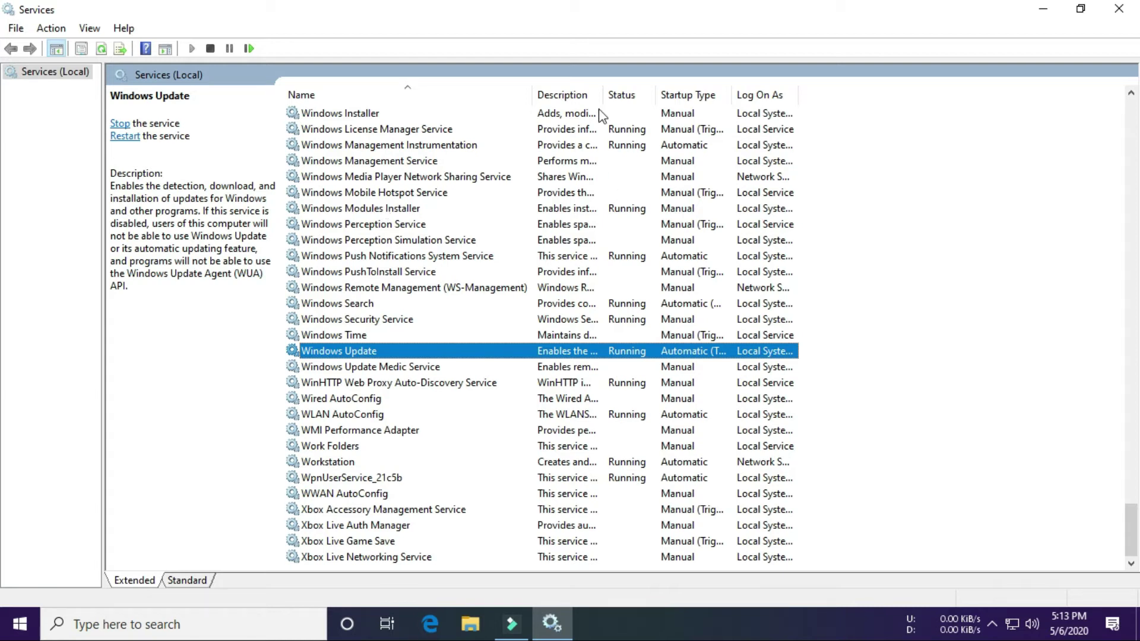
pyautogui.moveTo(602, 94); pyautogui.dragTo(666, 92)
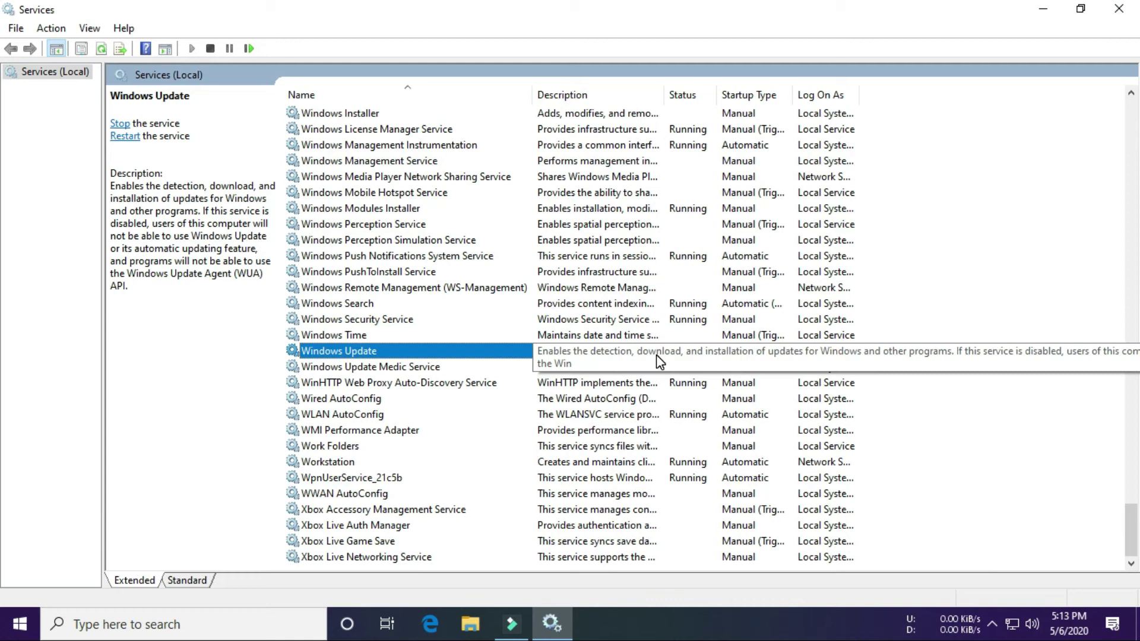
# - Stop the Windows Update service, apply the startup type Disabled in its properties, and close the Services window
pyautogui.doubleClick(773, 351)
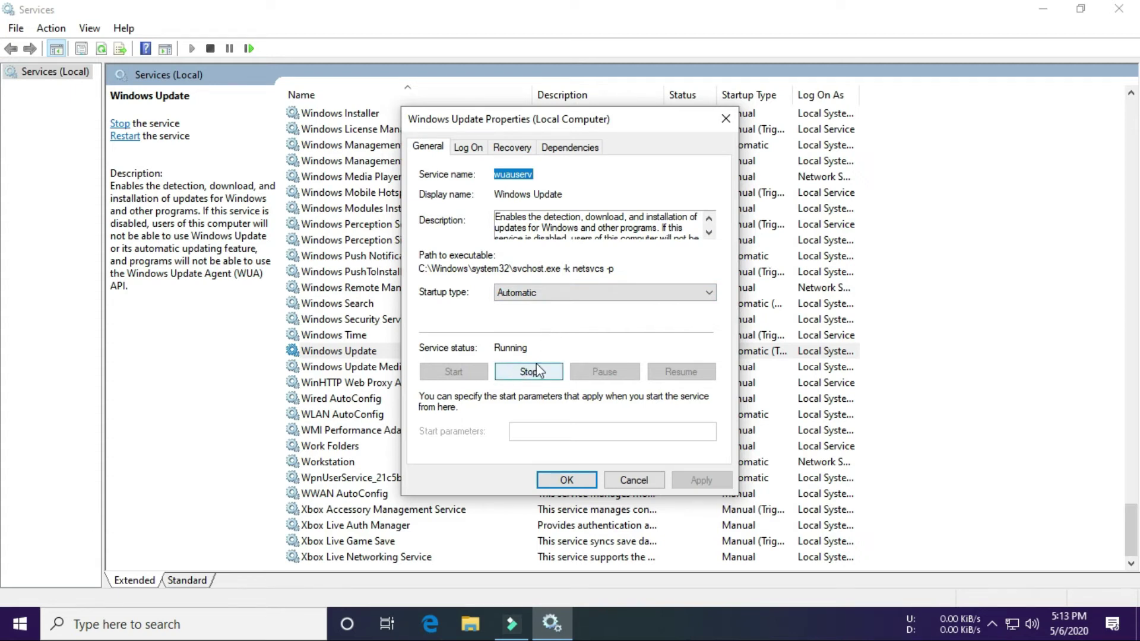
pyautogui.click(536, 373)
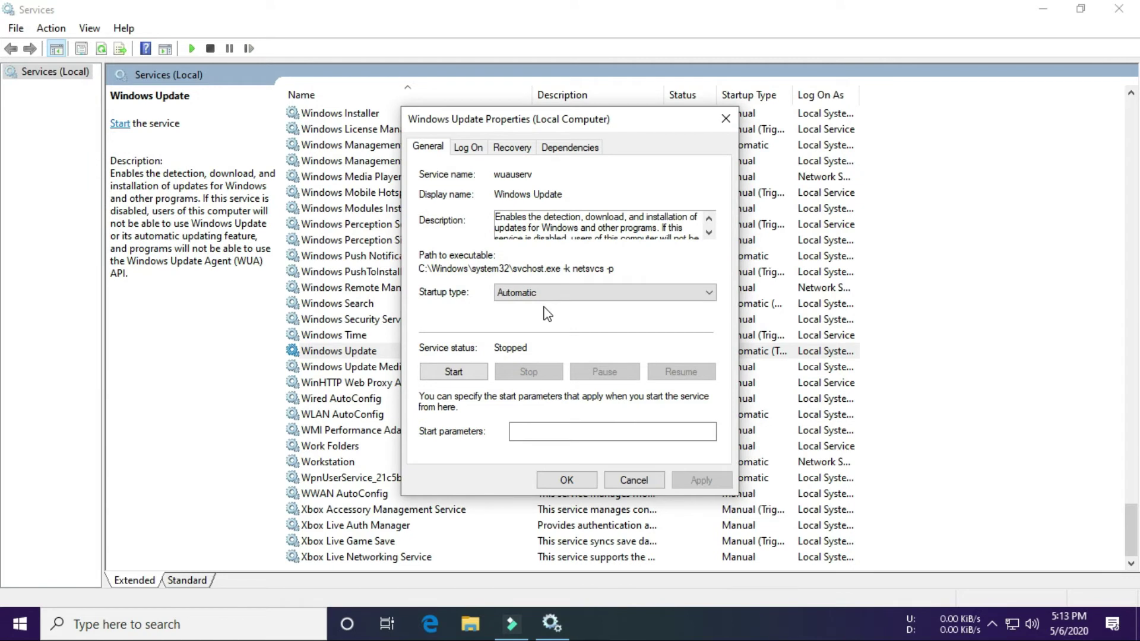
pyautogui.click(540, 293)
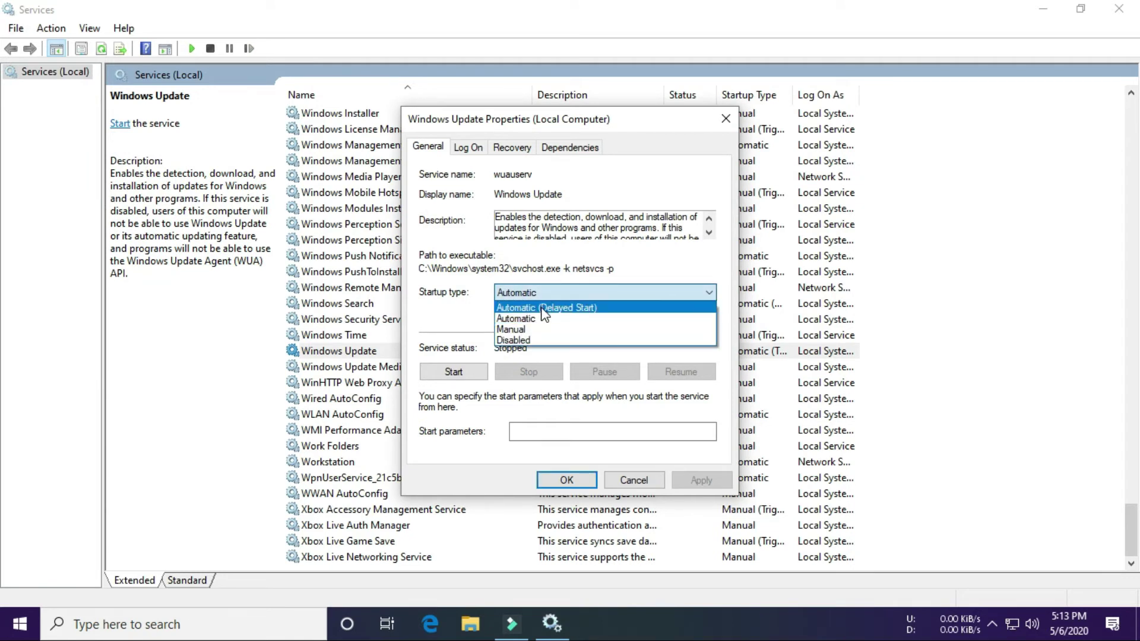
pyautogui.click(532, 341)
pyautogui.click(471, 372)
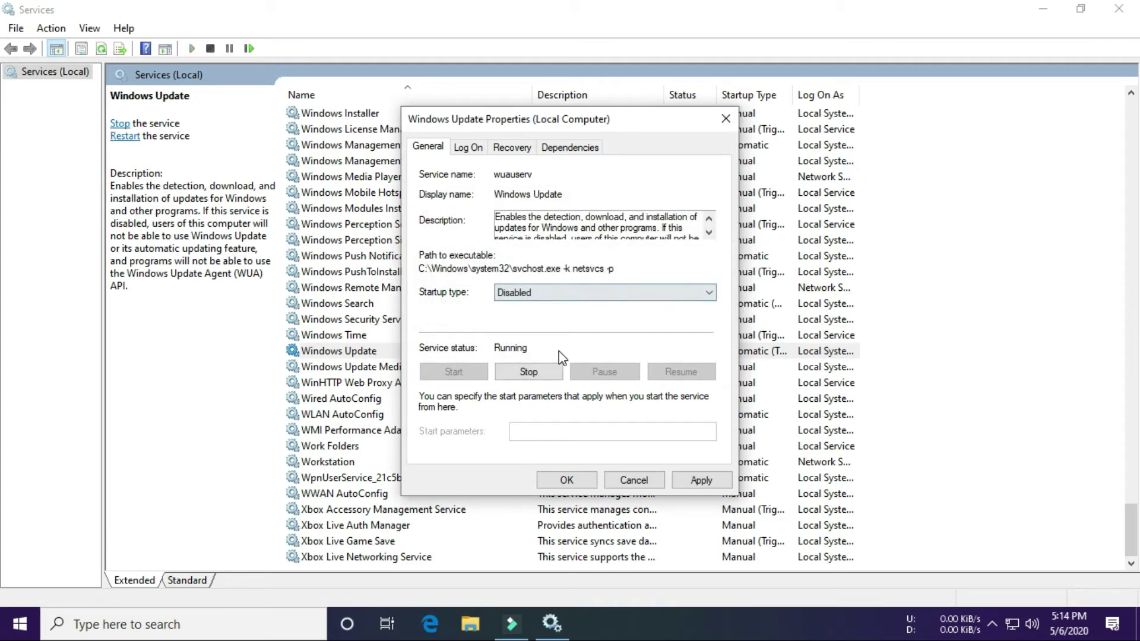
pyautogui.click(534, 376)
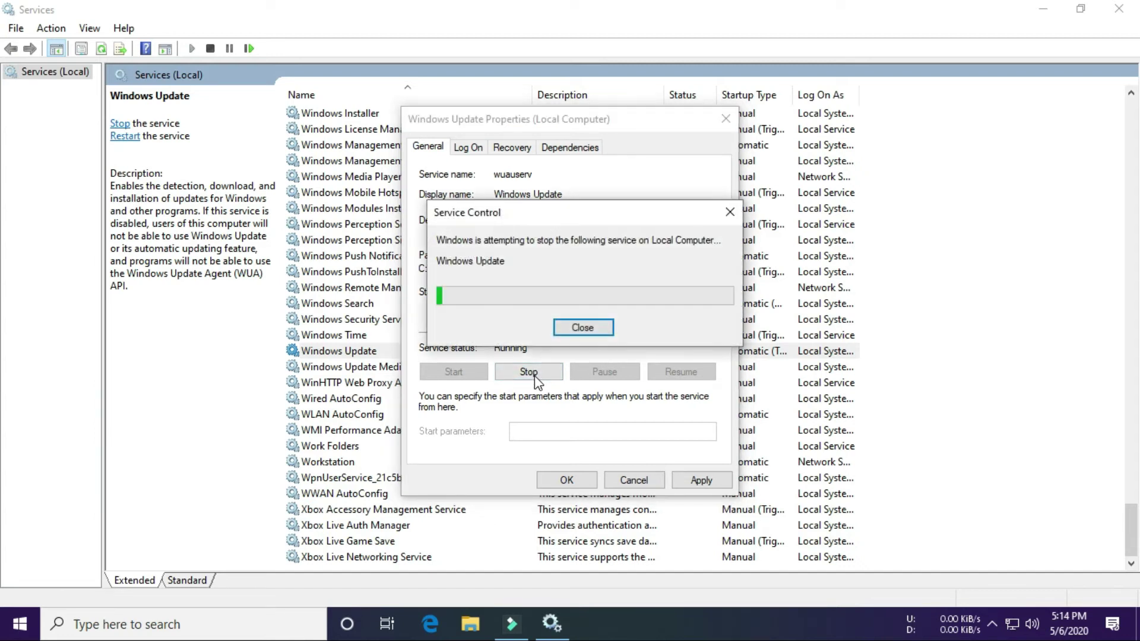
pyautogui.click(718, 483)
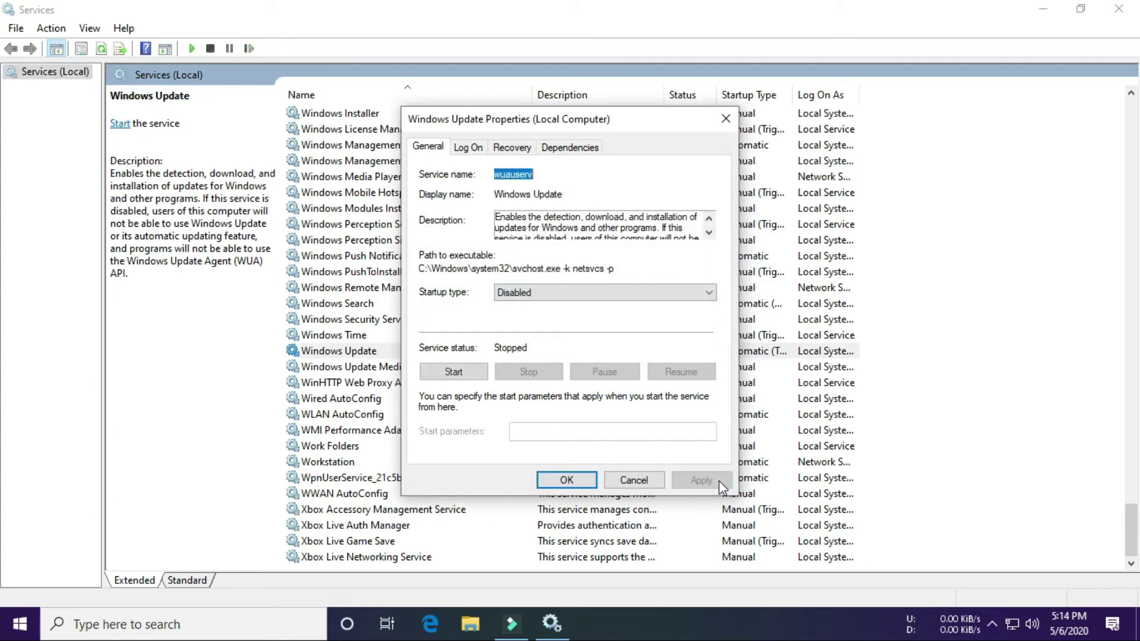
pyautogui.click(567, 480)
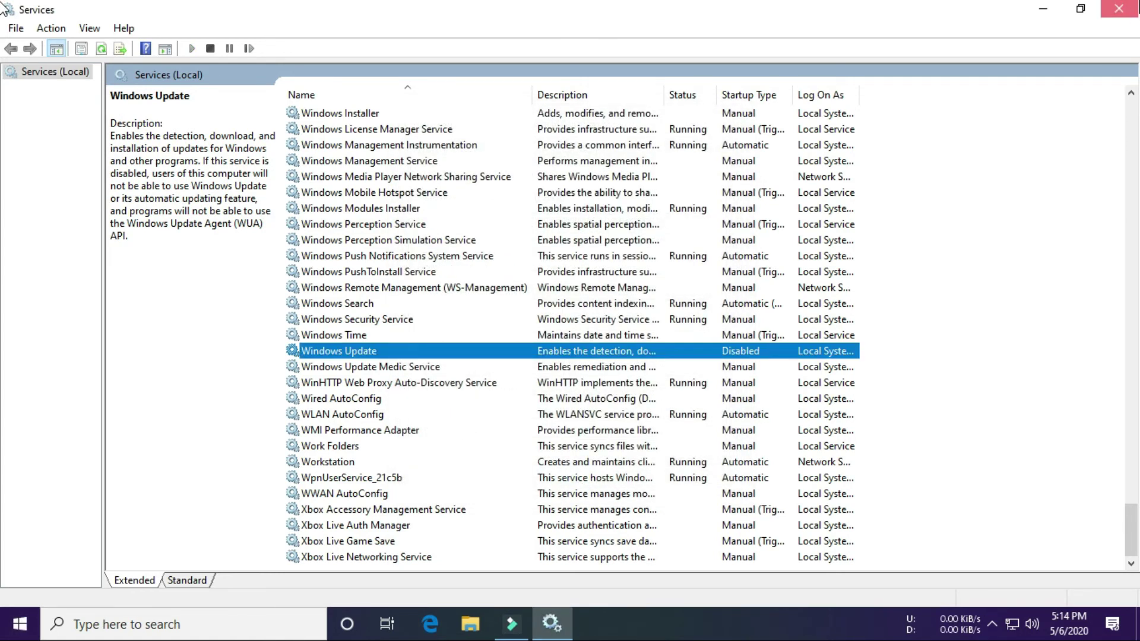
pyautogui.click(1118, 8)
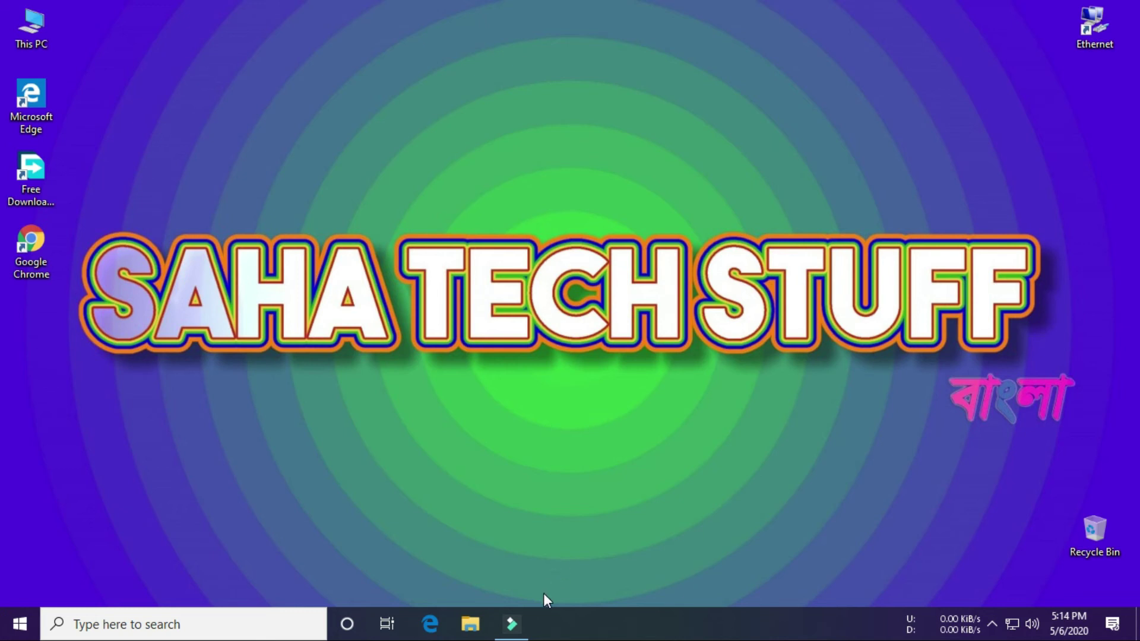
# - Reopen the Services app through a computer search
pyautogui.click(215, 615)
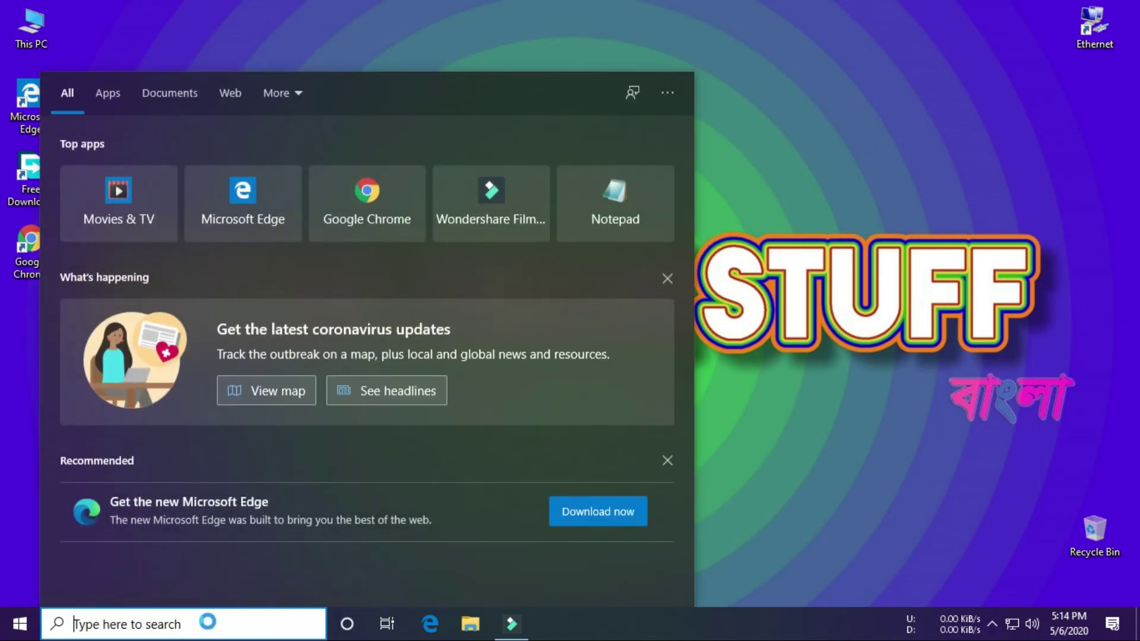
pyautogui.write('ser')
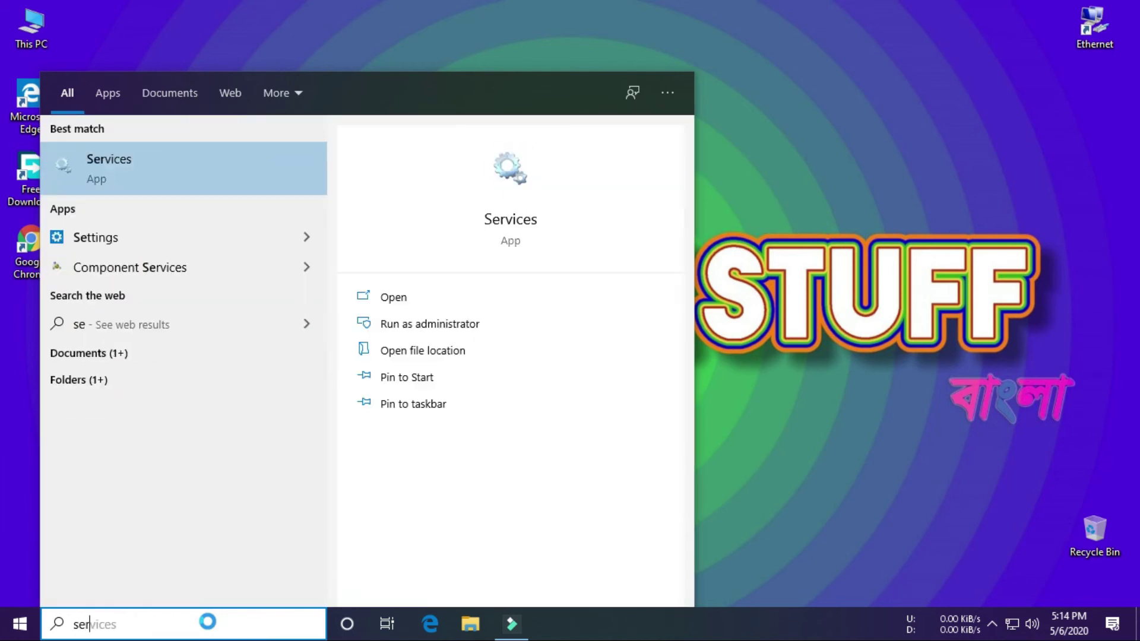
pyautogui.press('Return')
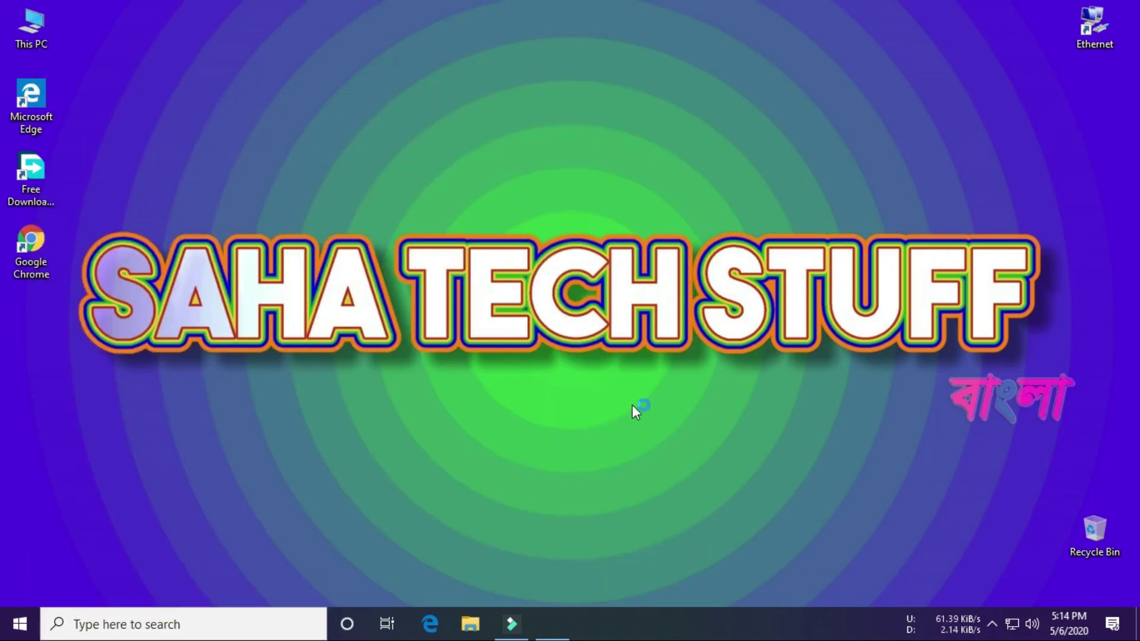
# - Locate the Windows Update service in the services list and open its properties
pyautogui.click(435, 340)
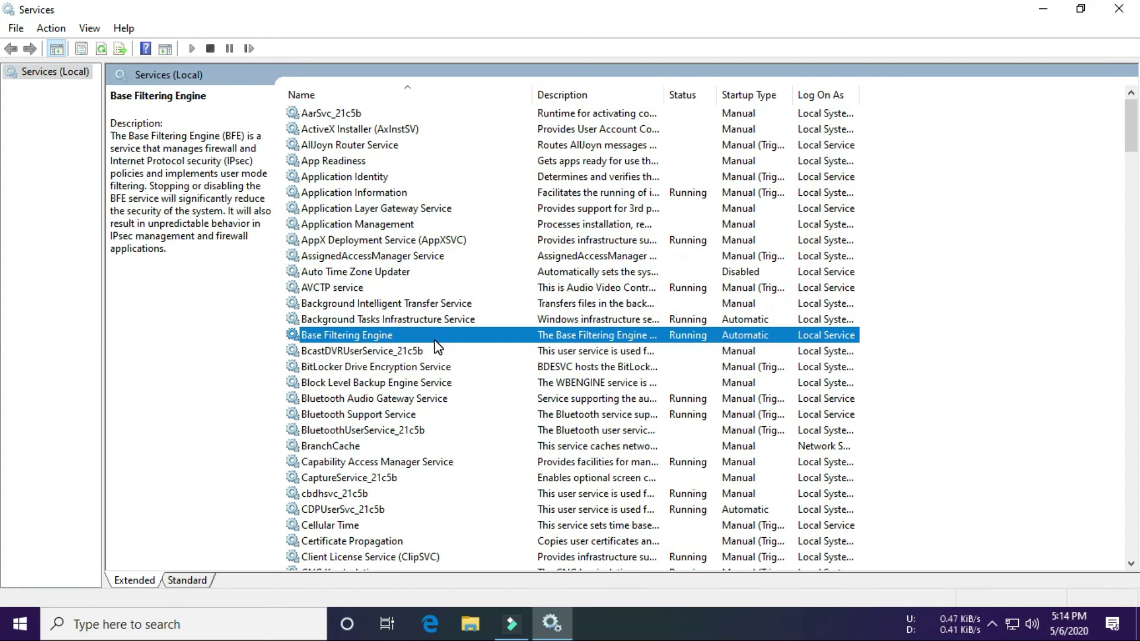
pyautogui.write('windows event log')
pyautogui.press('Down')
pyautogui.press('Down')
pyautogui.press('Down')
pyautogui.press('Down')
pyautogui.press('Down')
pyautogui.press('Down')
pyautogui.press('Down')
pyautogui.press('Down')
pyautogui.press('Down')
pyautogui.press('Down')
pyautogui.press('Down')
pyautogui.press('Down')
pyautogui.press('Down')
pyautogui.press('Down')
pyautogui.press('Down')
pyautogui.press('Down')
pyautogui.press('Down')
pyautogui.press('Down')
pyautogui.press('Down')
pyautogui.press('Down')
pyautogui.scroll(-8, 434, 342)
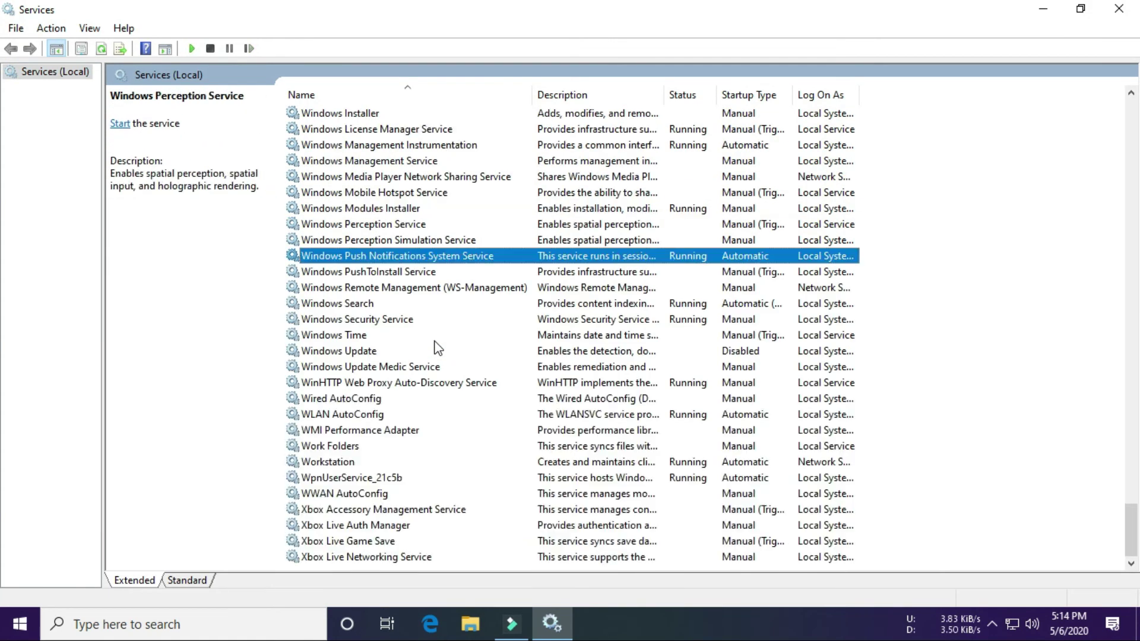
pyautogui.press('Down')
pyautogui.press('Down')
pyautogui.press('Down')
pyautogui.press('Down')
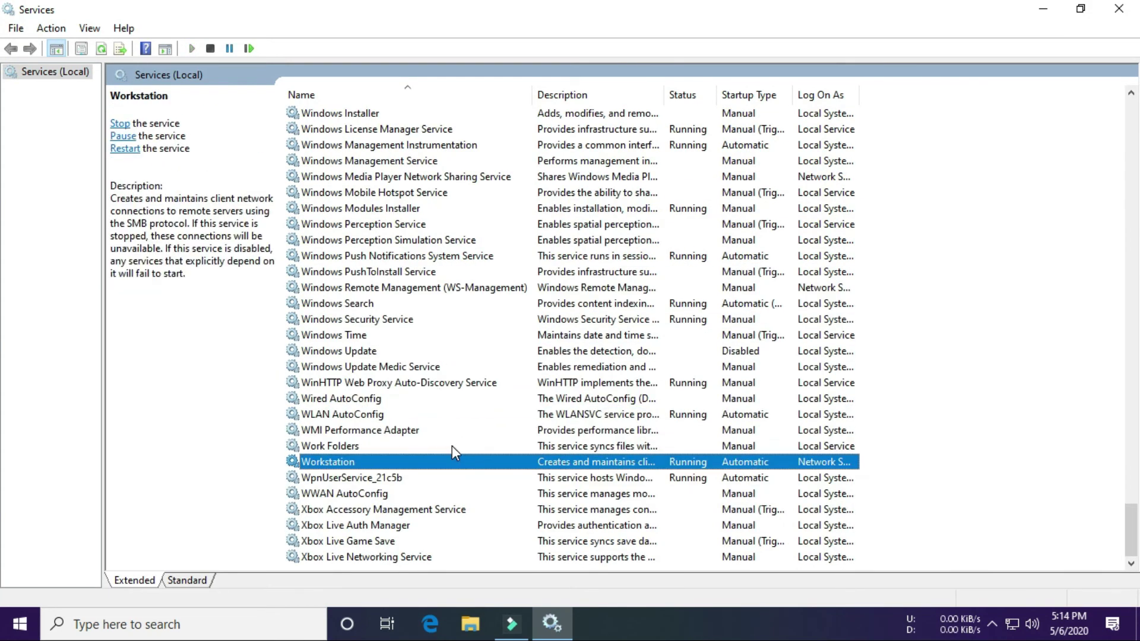
pyautogui.write('wi')
pyautogui.press('Down')
pyautogui.press('Down')
pyautogui.press('Down')
pyautogui.press('Down')
pyautogui.press('Down')
pyautogui.press('Down')
pyautogui.press('Down')
pyautogui.press('Down')
pyautogui.press('Down')
pyautogui.press('Down')
pyautogui.press('Down')
pyautogui.press('Down')
pyautogui.press('Down')
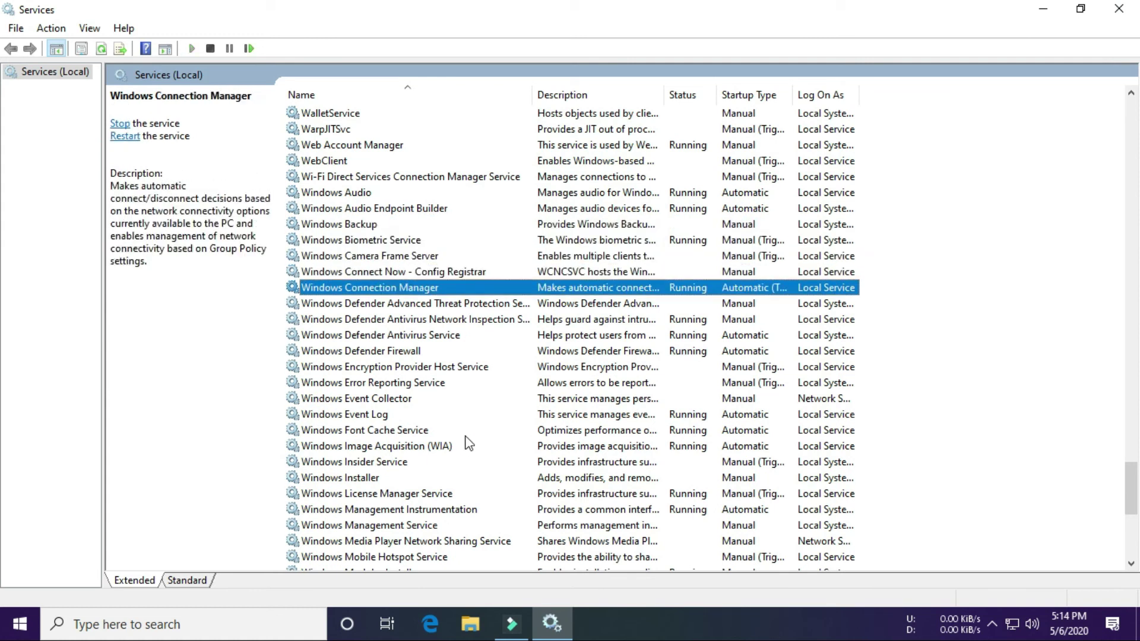
pyautogui.press('Down')
pyautogui.press('Down')
pyautogui.press('Down')
pyautogui.press('Down')
pyautogui.press('Down')
pyautogui.press('Down')
pyautogui.press('Down')
pyautogui.press('Down')
pyautogui.press('Down')
pyautogui.press('Down')
pyautogui.press('Down')
pyautogui.press('Down')
pyautogui.press('Down')
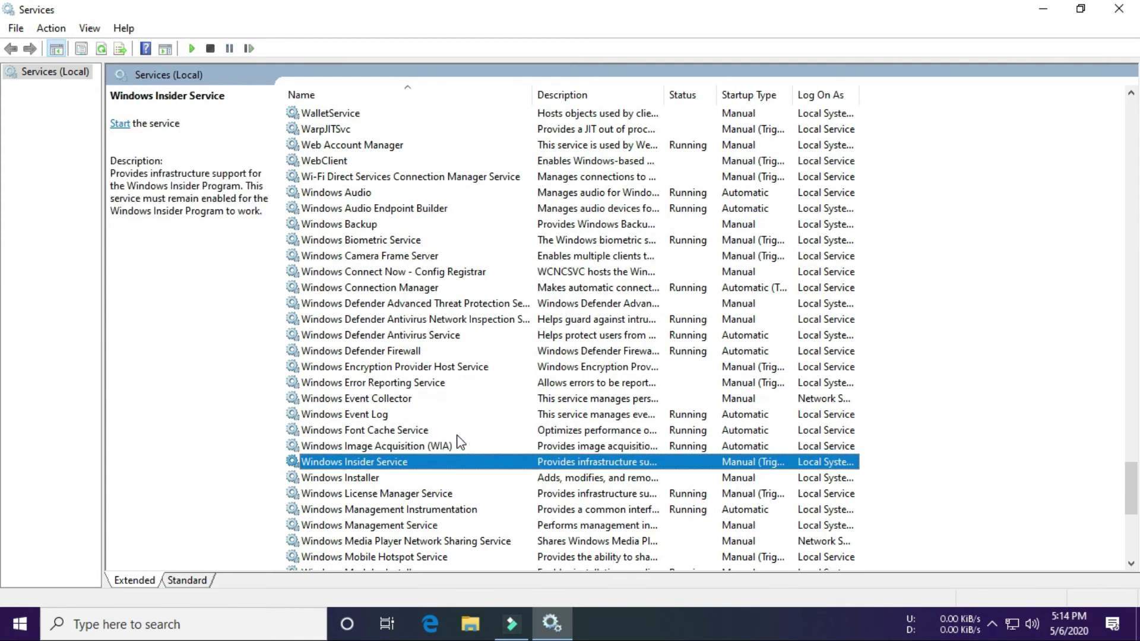
pyautogui.scroll(-8, 480, 462)
pyautogui.press('Down')
pyautogui.press('Down')
pyautogui.press('Down')
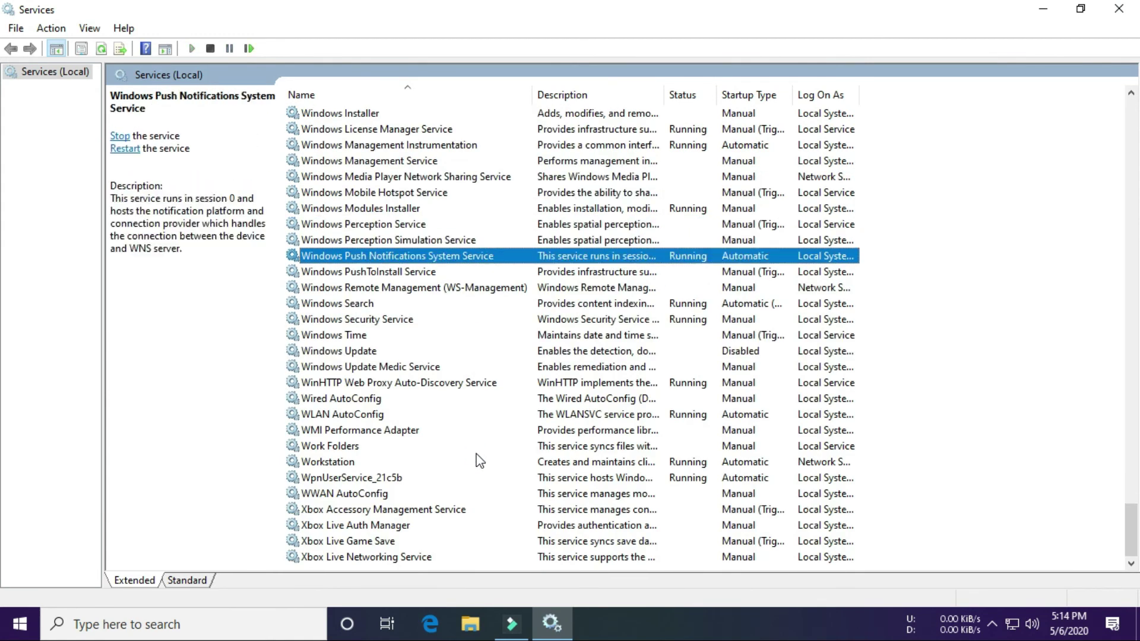
pyautogui.doubleClick(365, 352)
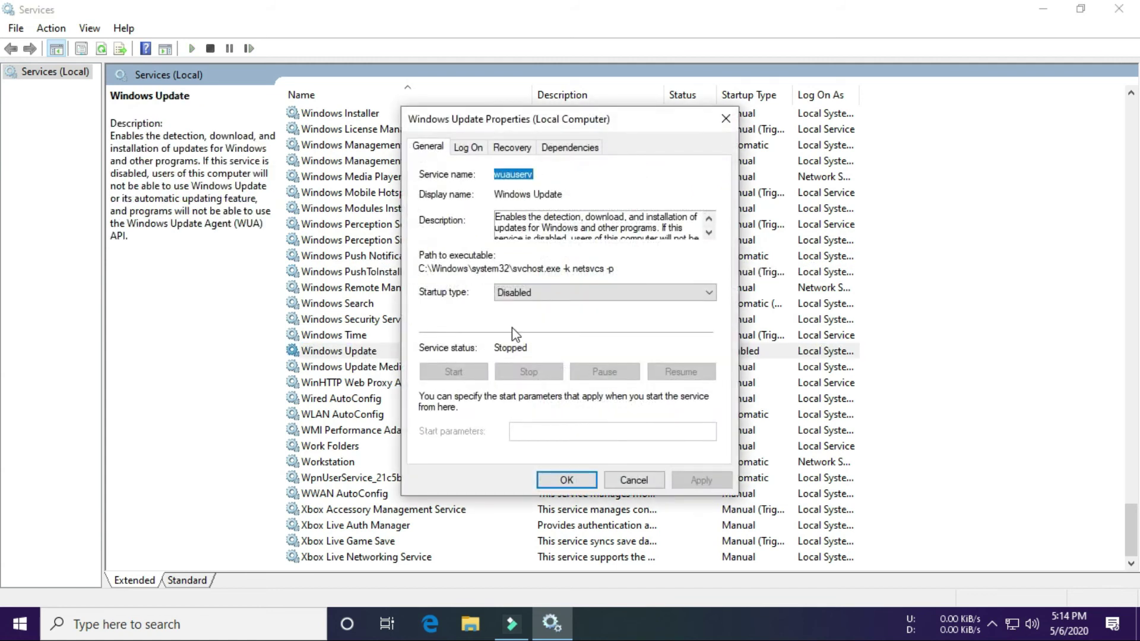
# - Apply the startup type Automatic to the Windows Update service, start the service, and close its properties
pyautogui.click(536, 291)
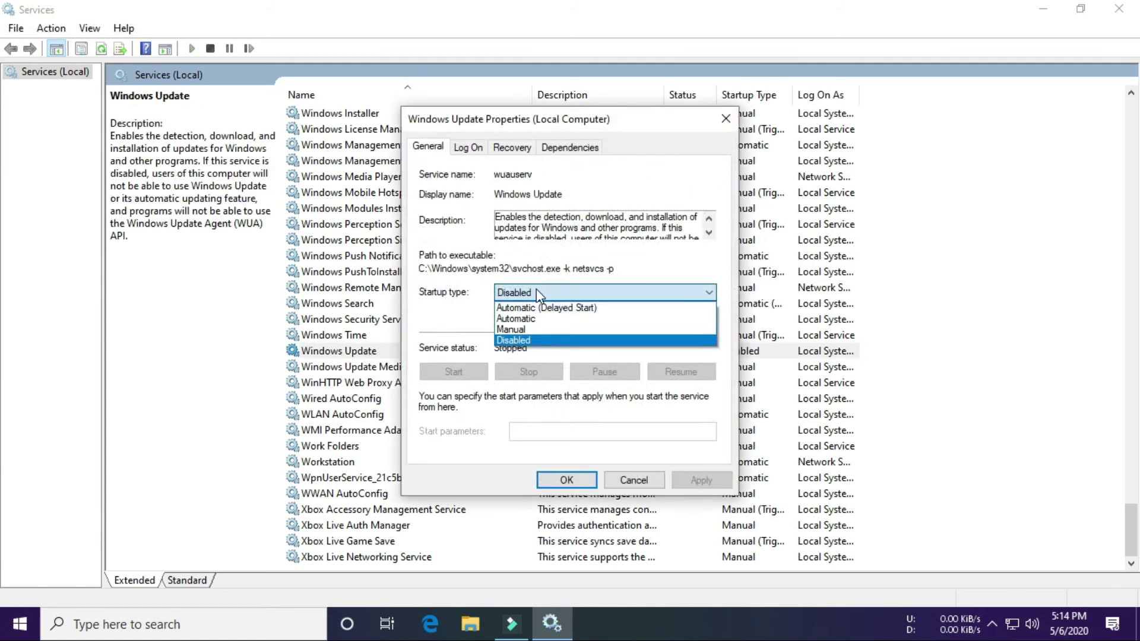
pyautogui.click(526, 324)
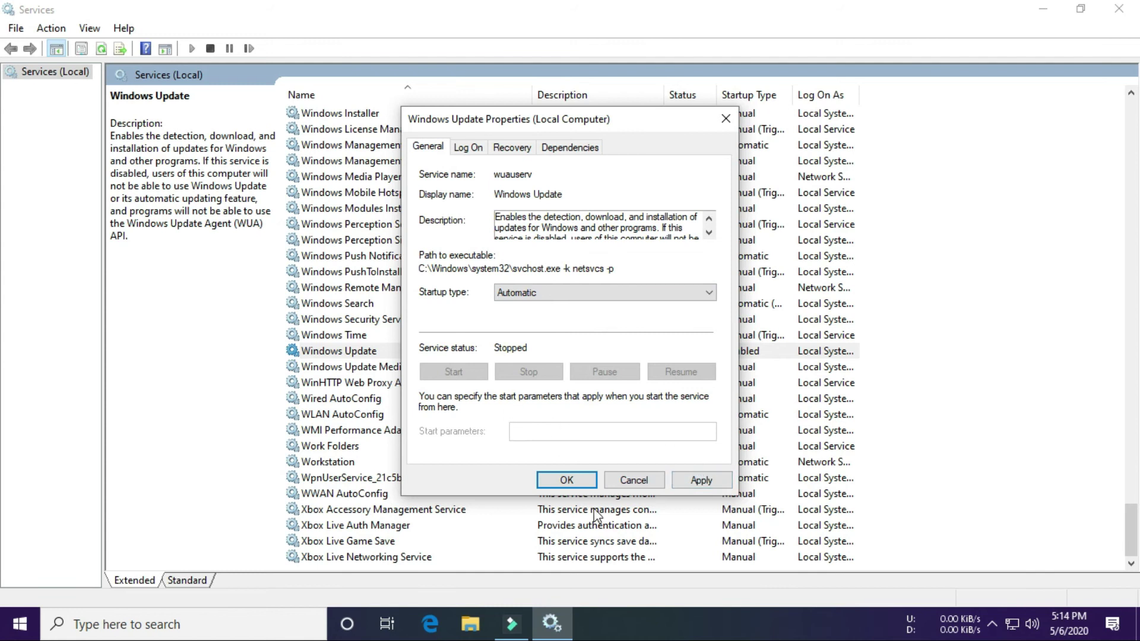
pyautogui.click(690, 482)
pyautogui.click(464, 369)
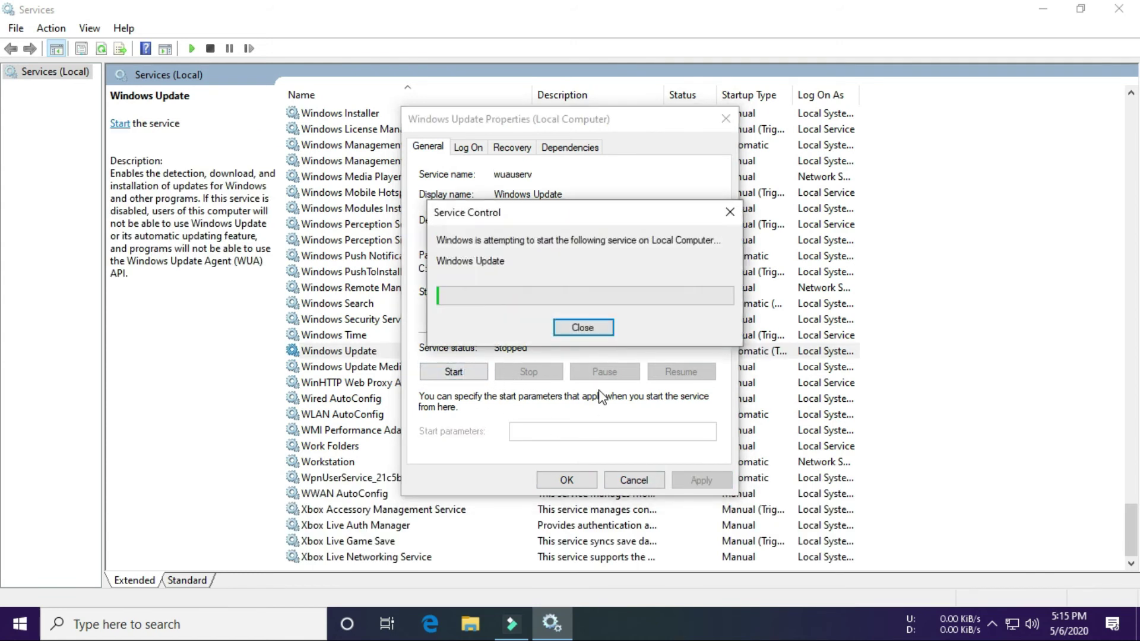
pyautogui.click(580, 483)
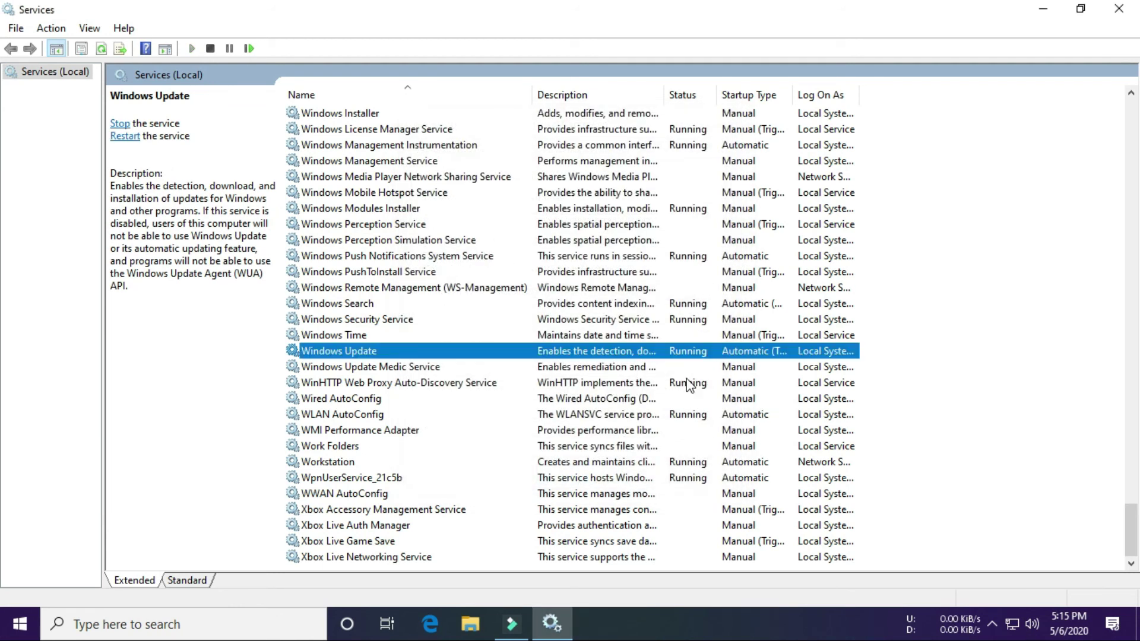